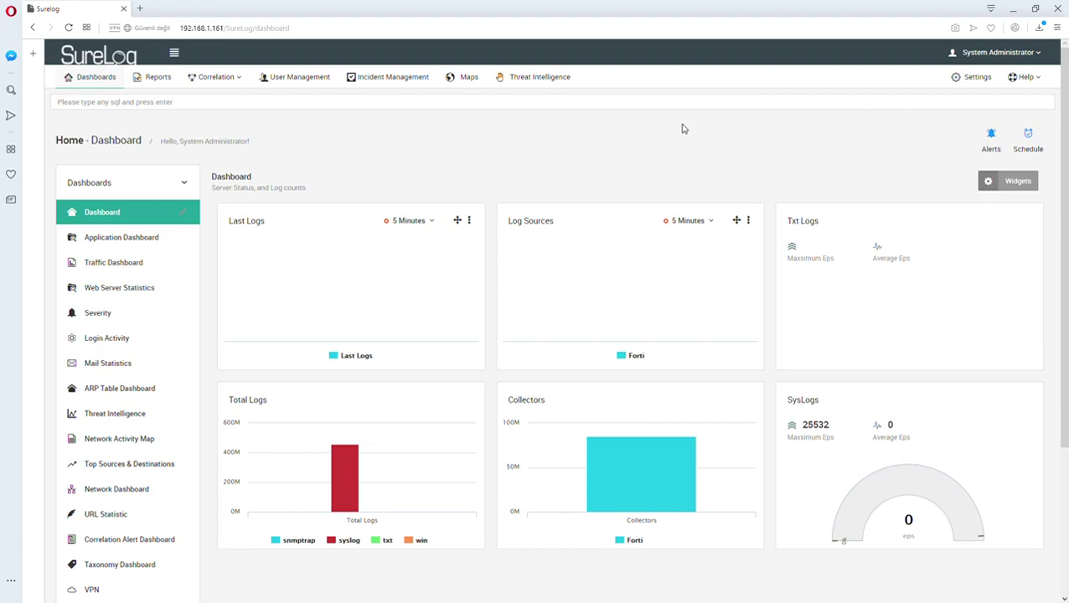
Open the Define Lists page of the correlation configuration in the settings
left_click(977, 79)
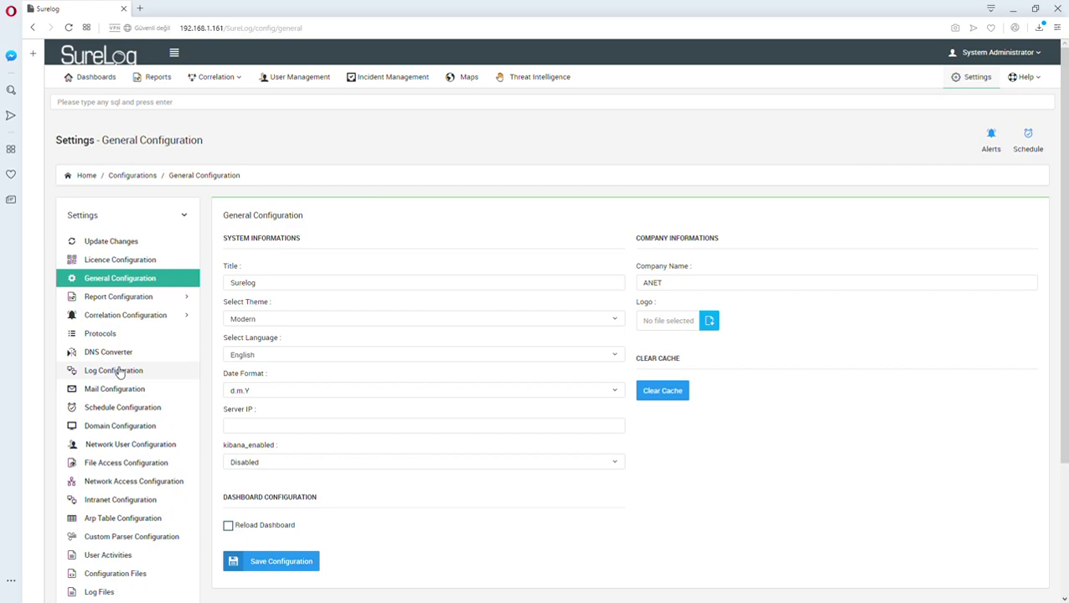
left_click(100, 317)
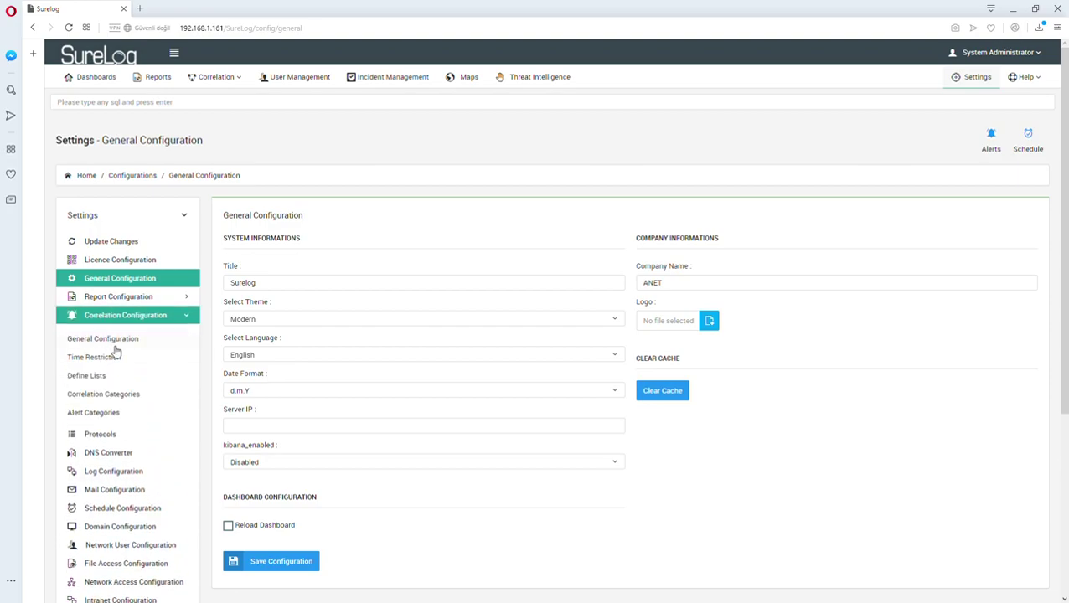
left_click(101, 378)
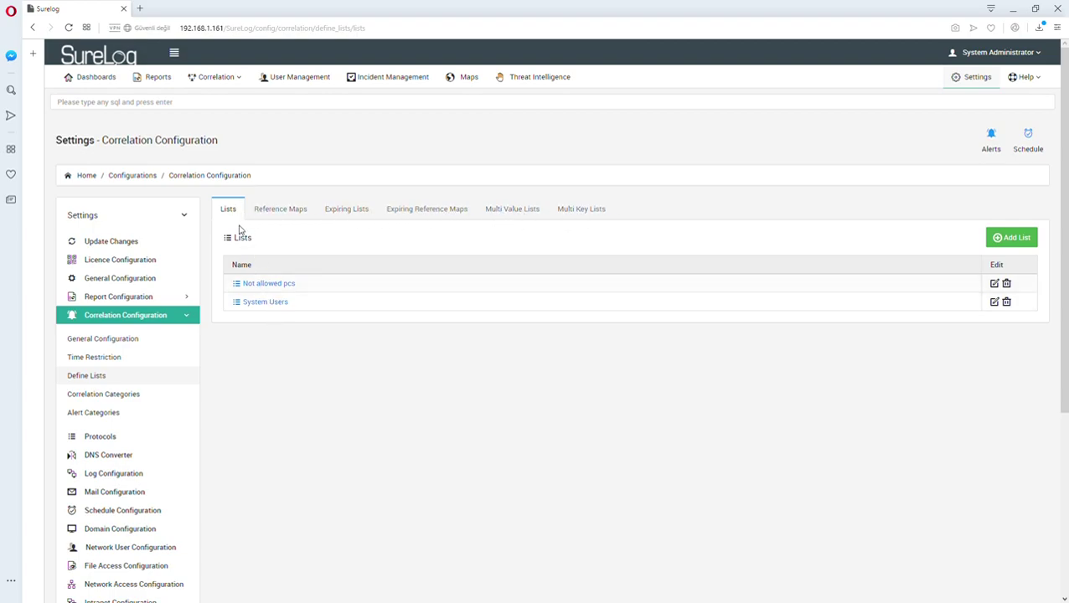
Add a list named Gatewayler with one blank item row, entering 192.168.0.1 in its search field, and save it
left_click(1011, 238)
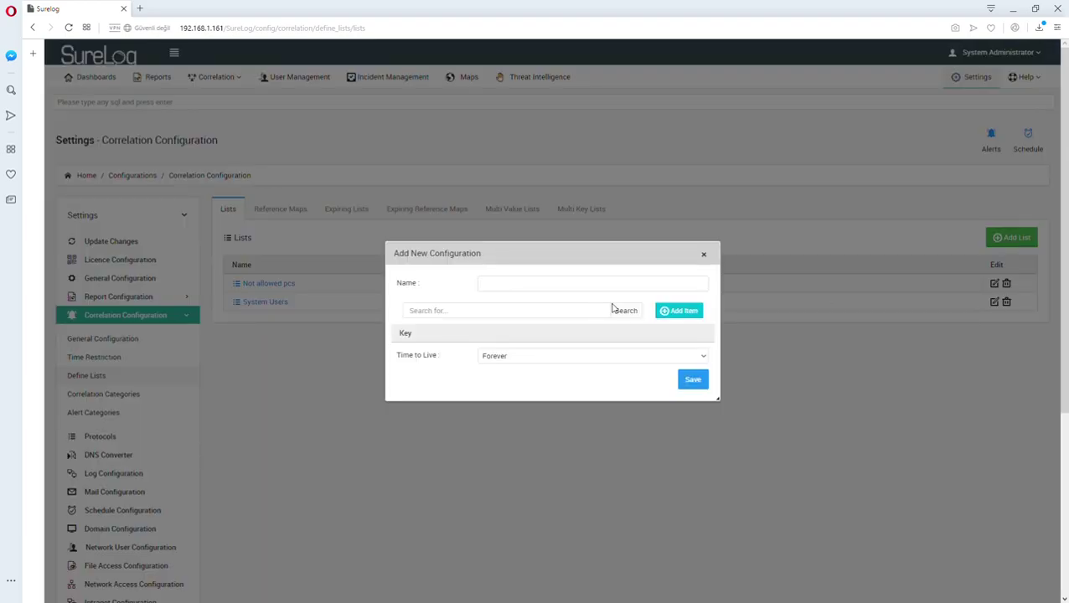
type("Liste")
type("192.168")
type(".0.1")
left_click(678, 314)
left_click_drag(531, 295, 453, 287)
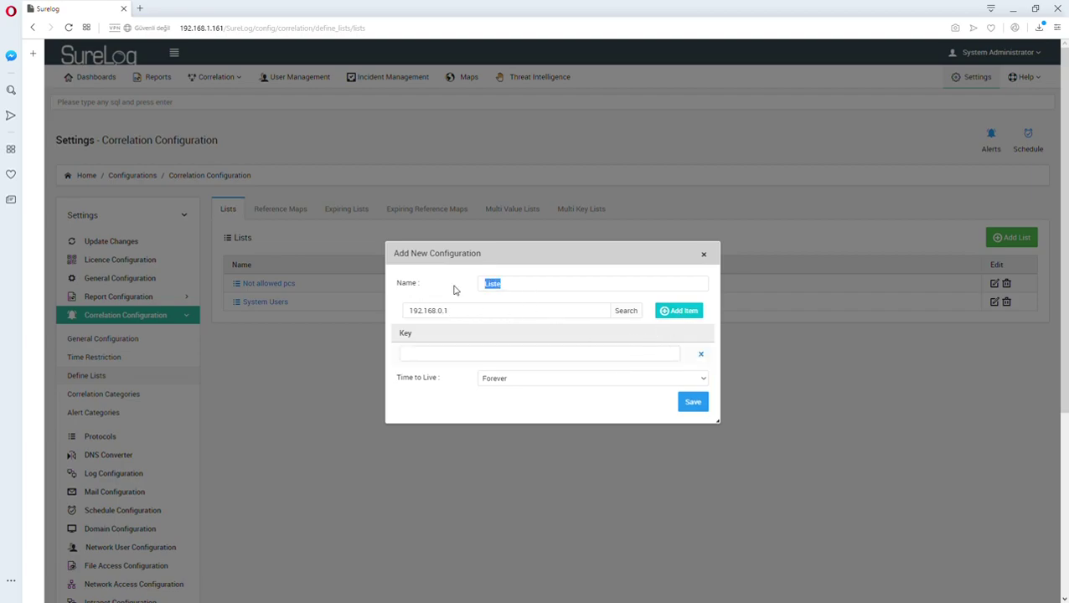
type("Gatewayla")
key("BackSpace")
type("er")
left_click(693, 403)
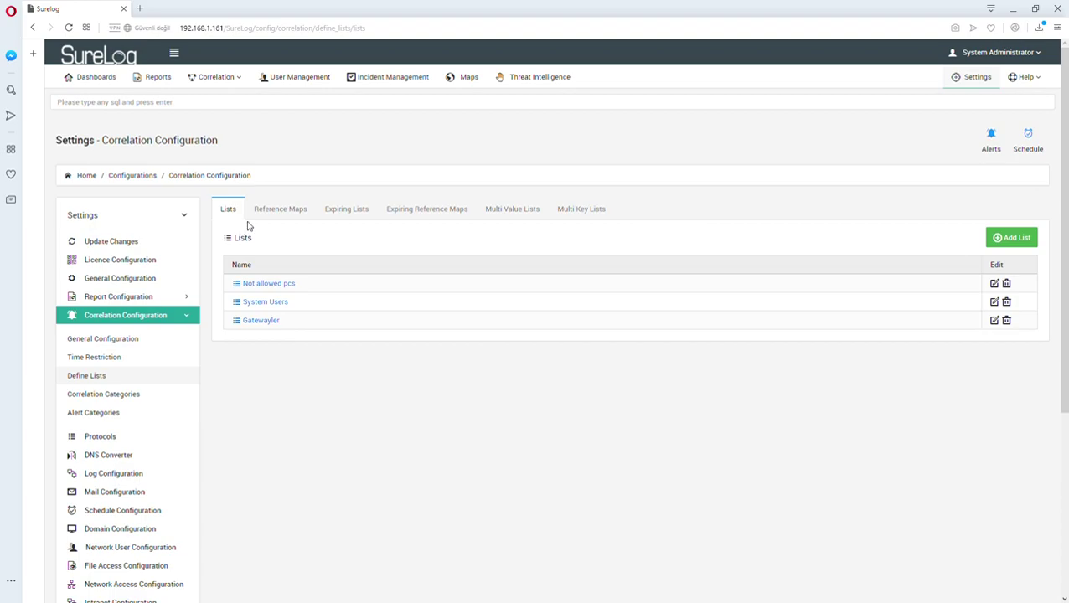
Look at the reference maps, return to the plain lists, and inspect the contents of the Gatewayler list
left_click(281, 210)
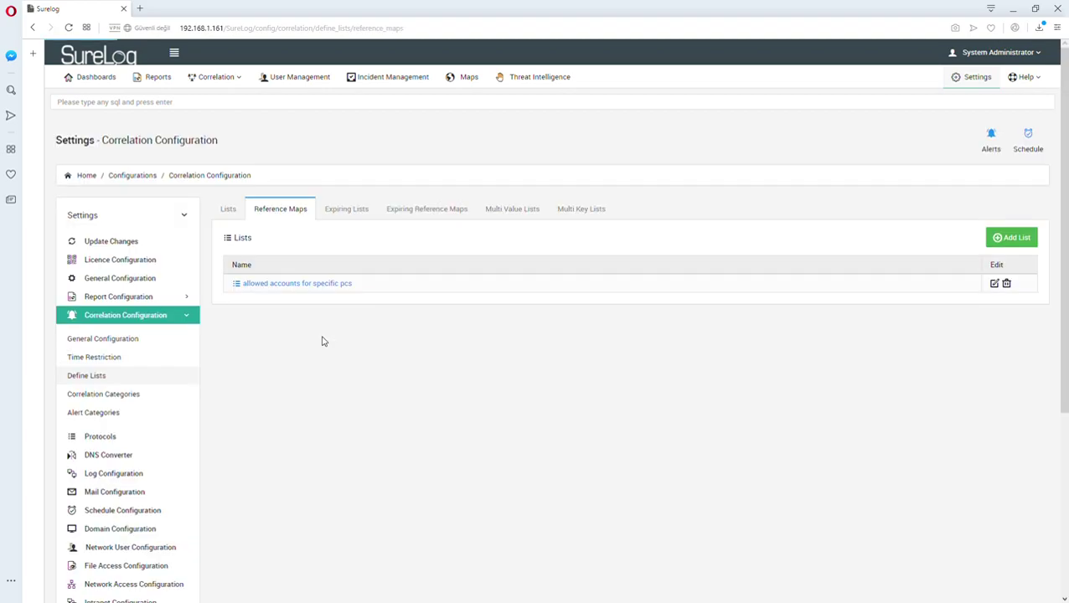
left_click(232, 214)
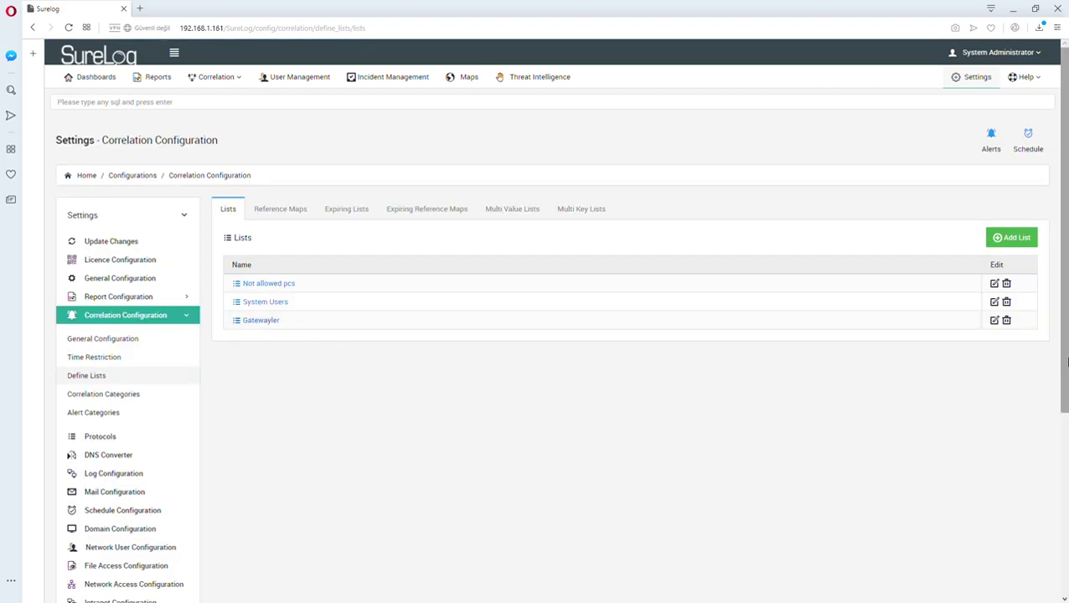
left_click(503, 321)
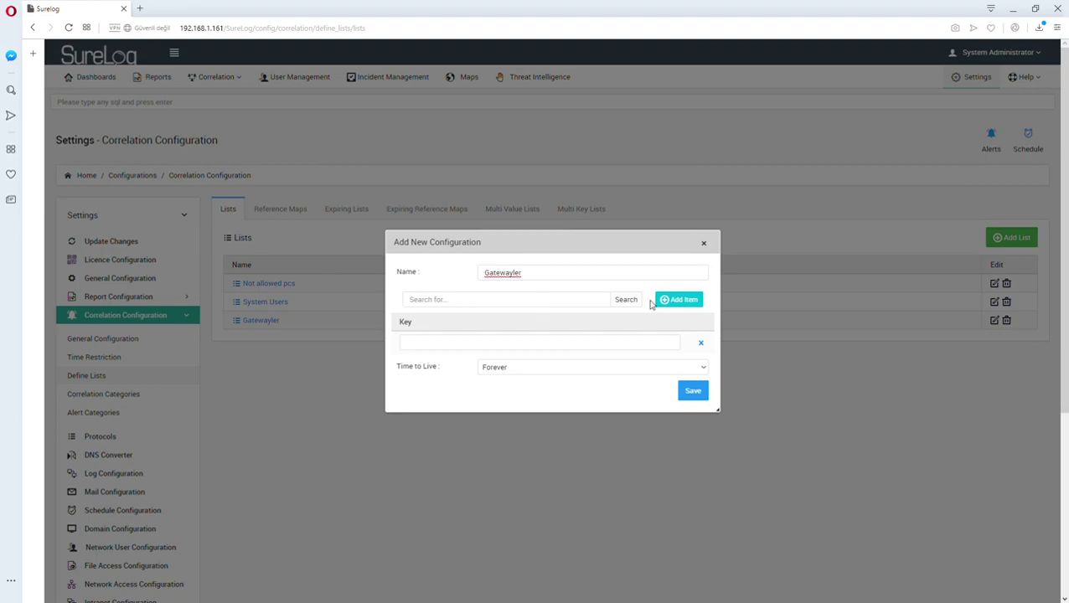
left_click(696, 246)
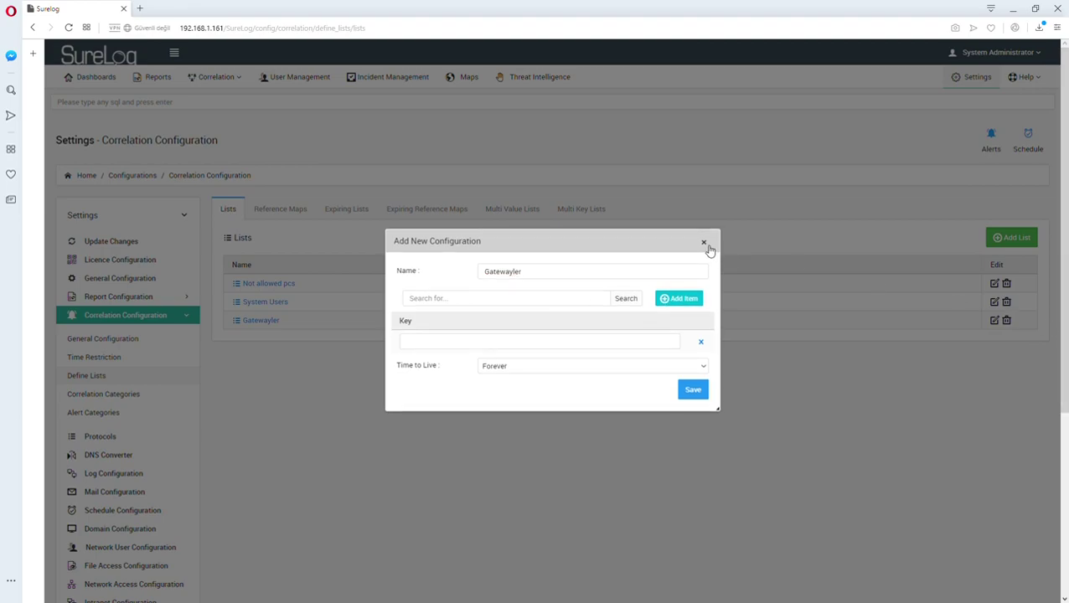
left_click(703, 243)
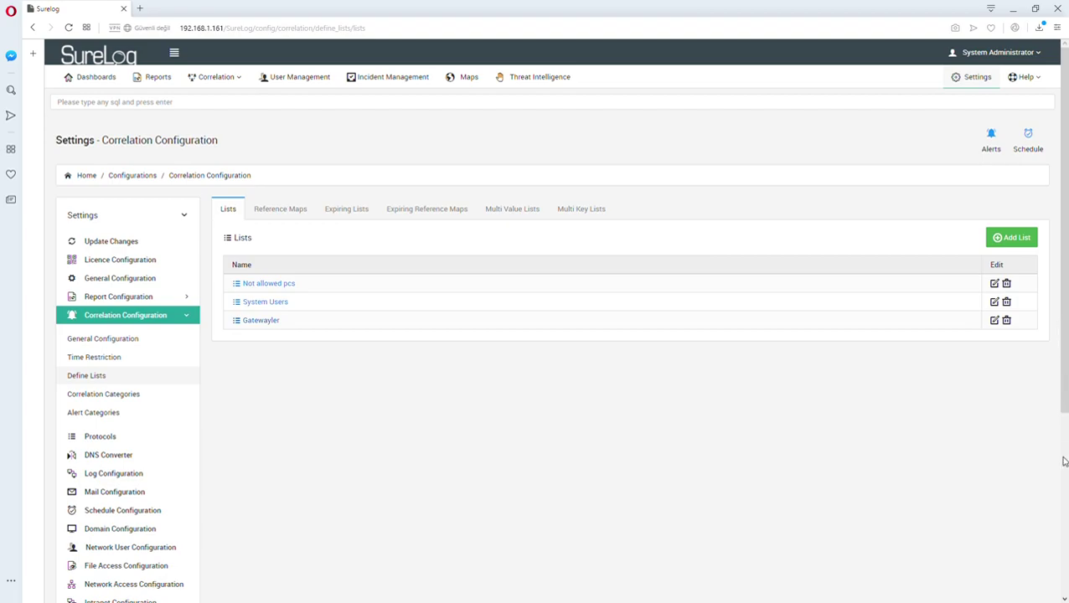
Try to add 10.10.0.1 as another item of the Gatewayler list, and close the list without saving
left_click(995, 323)
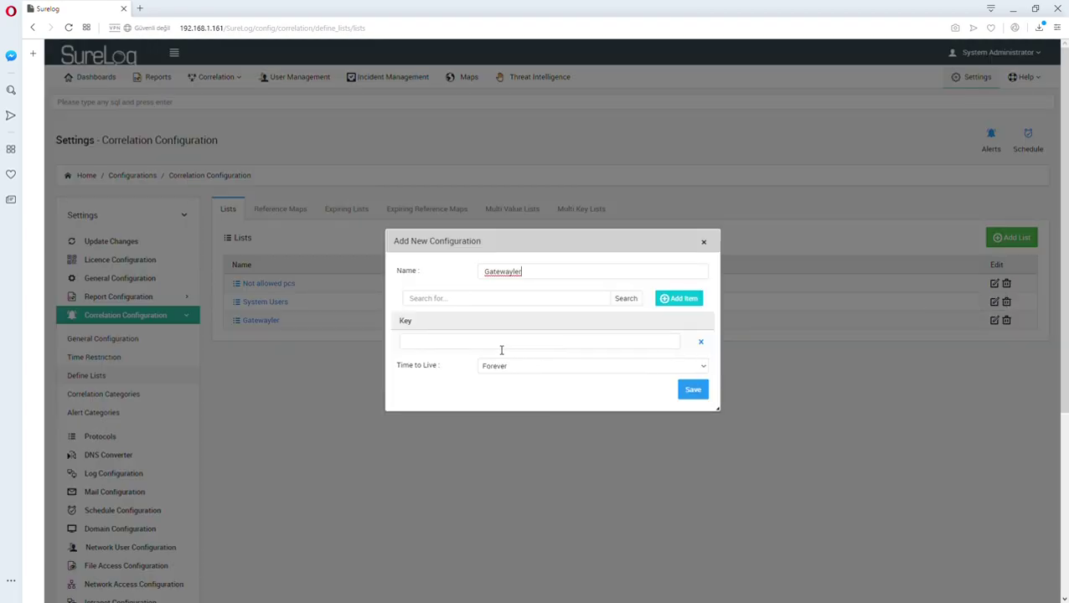
left_click(439, 300)
left_click(428, 342)
left_click(519, 299)
type("1")
key("BackSpace")
type("10.10.0.1")
left_click(681, 300)
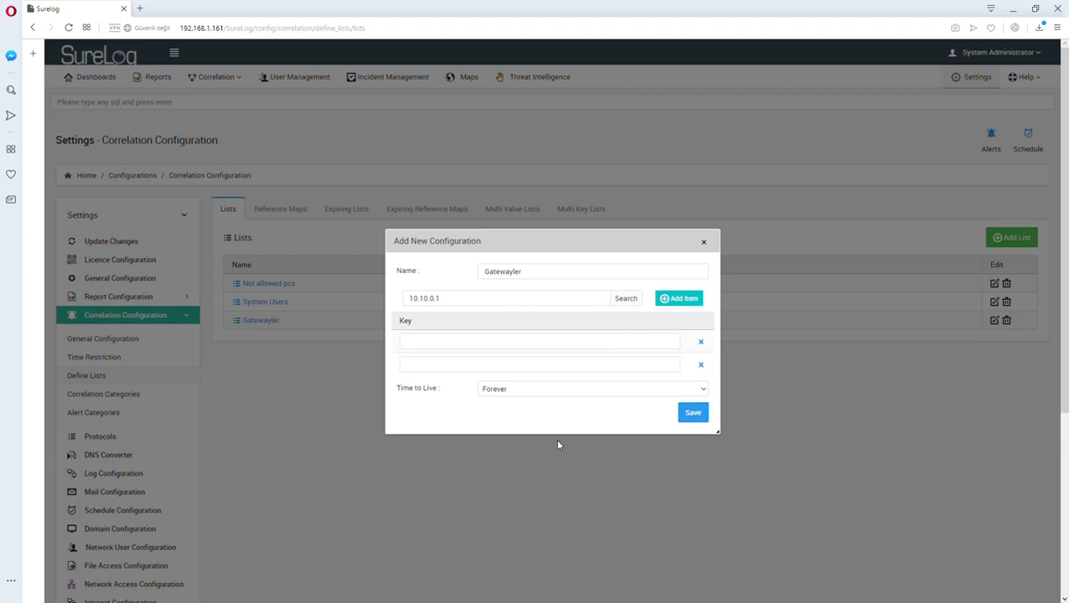
left_click(703, 243)
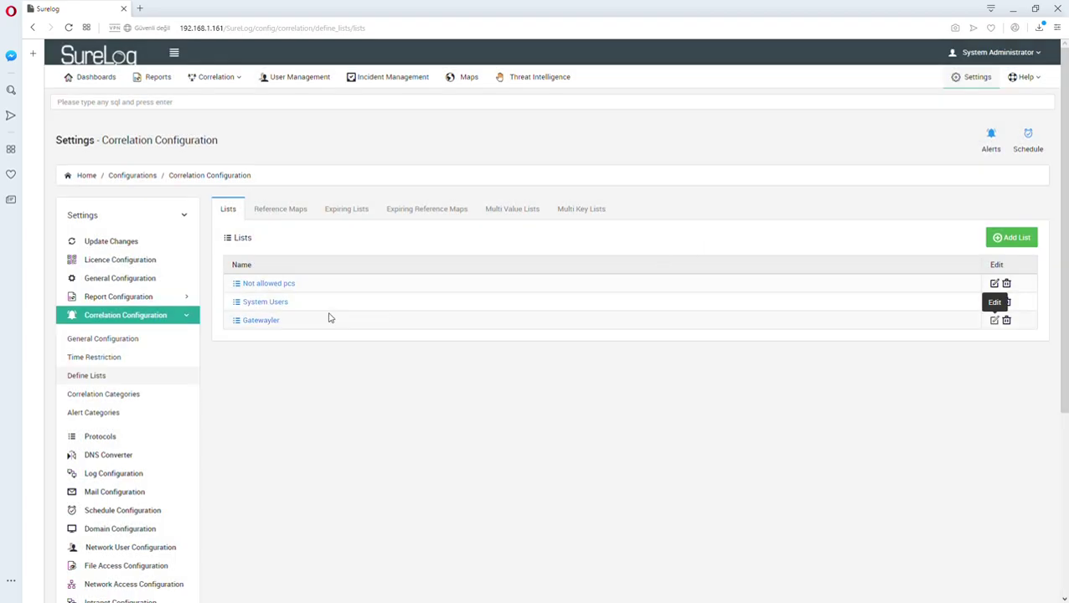
Create a reference map named Kullanıcı Aktiteleri with an item pairing the user's first name with the value 192.168.1.76
left_click(285, 215)
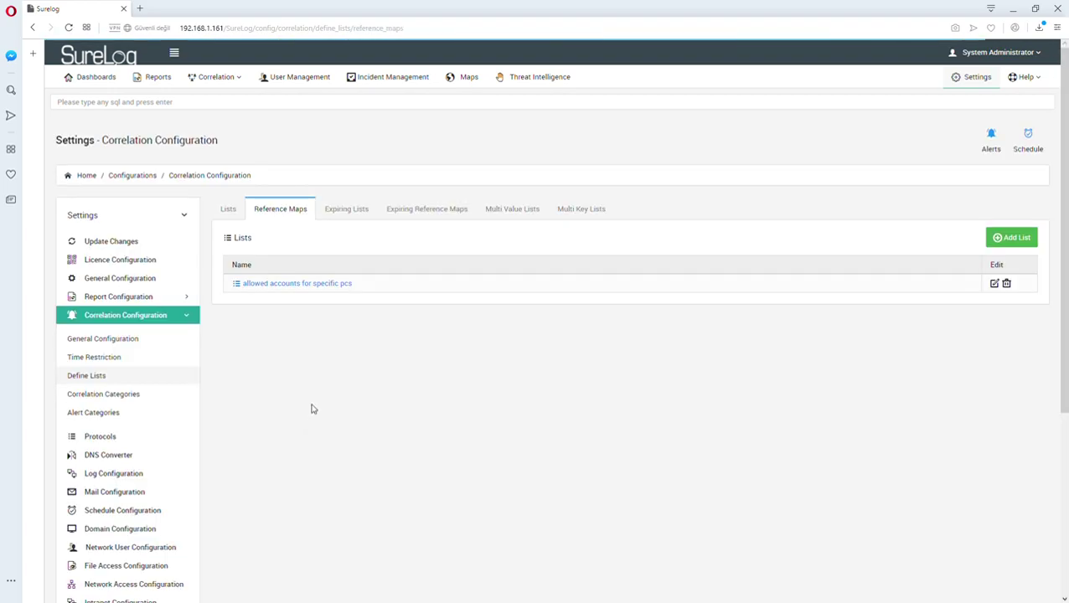
left_click(1014, 238)
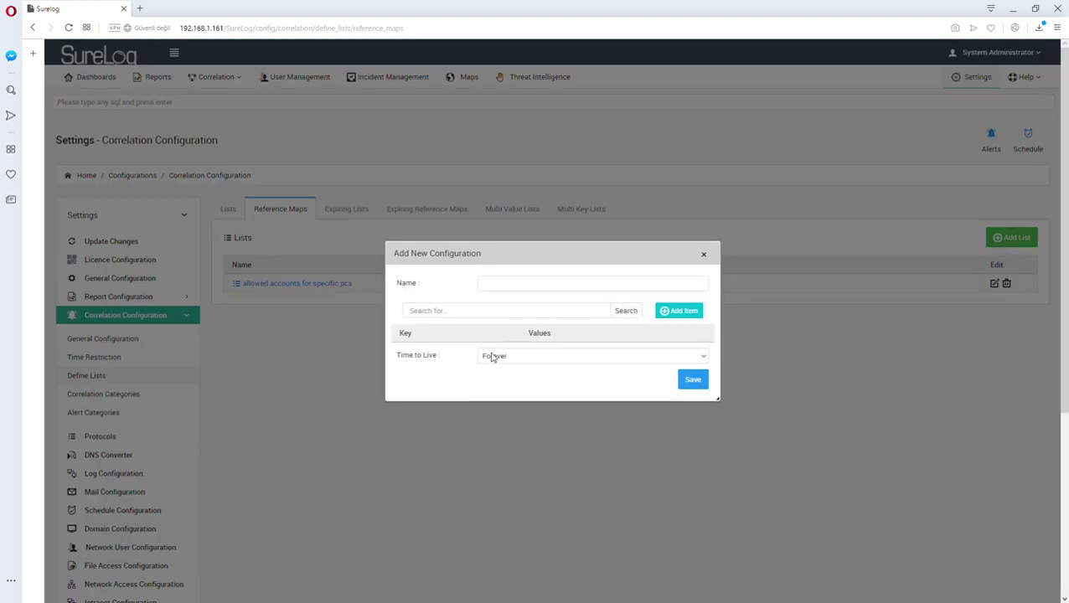
left_click(686, 312)
left_click(505, 287)
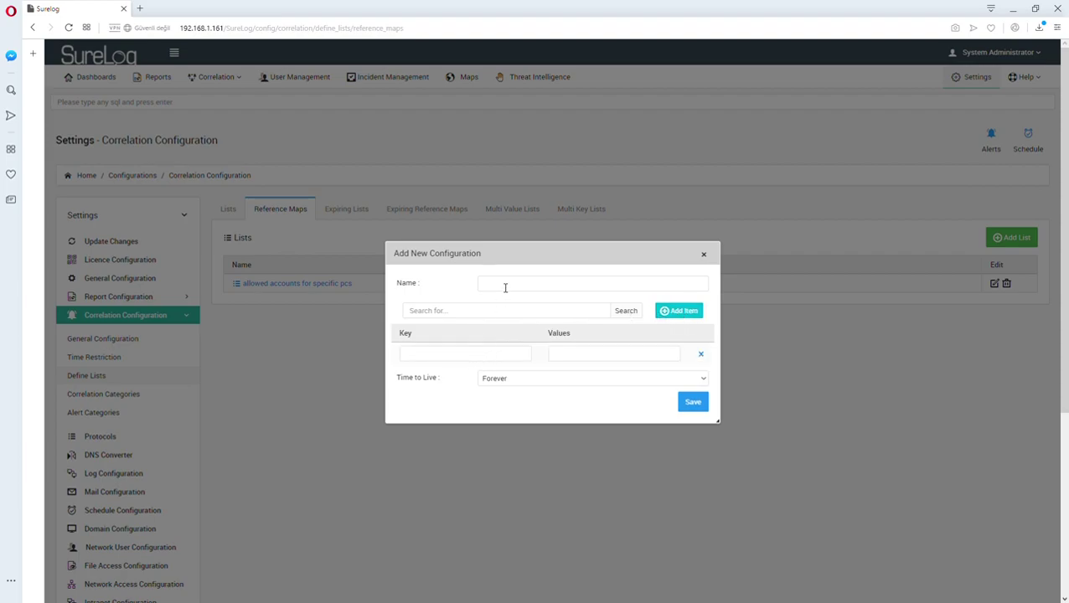
type("Kullanıcı Aktiteleri")
left_click(437, 361)
type("Ertugrul")
left_click(559, 353)
type("192.168.1.76")
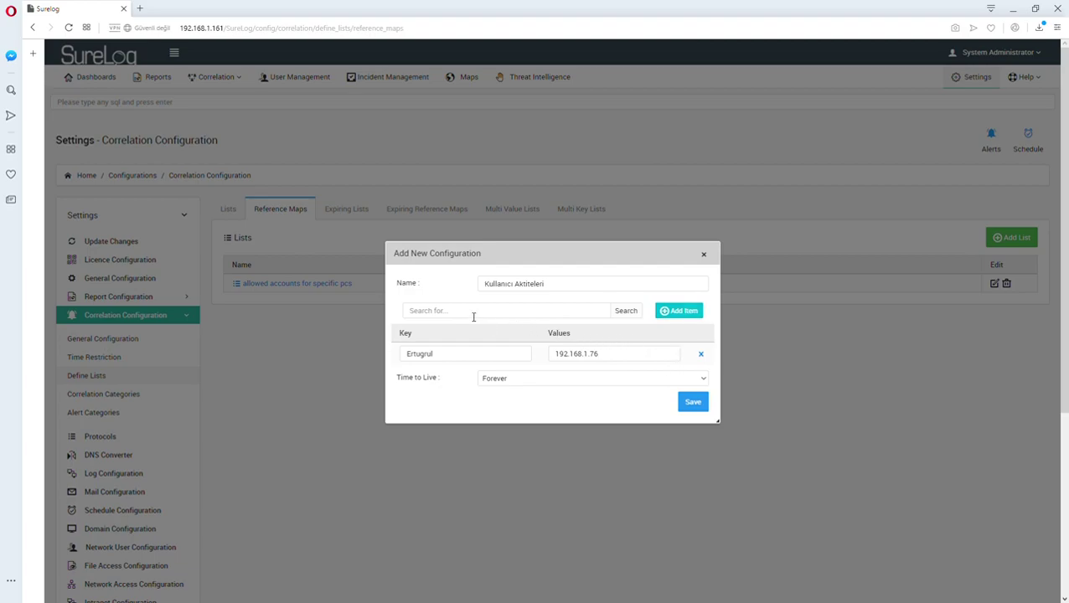
Add a second item pairing another user's first name with 192.168.2.3, save the reference map and close it
left_click(670, 311)
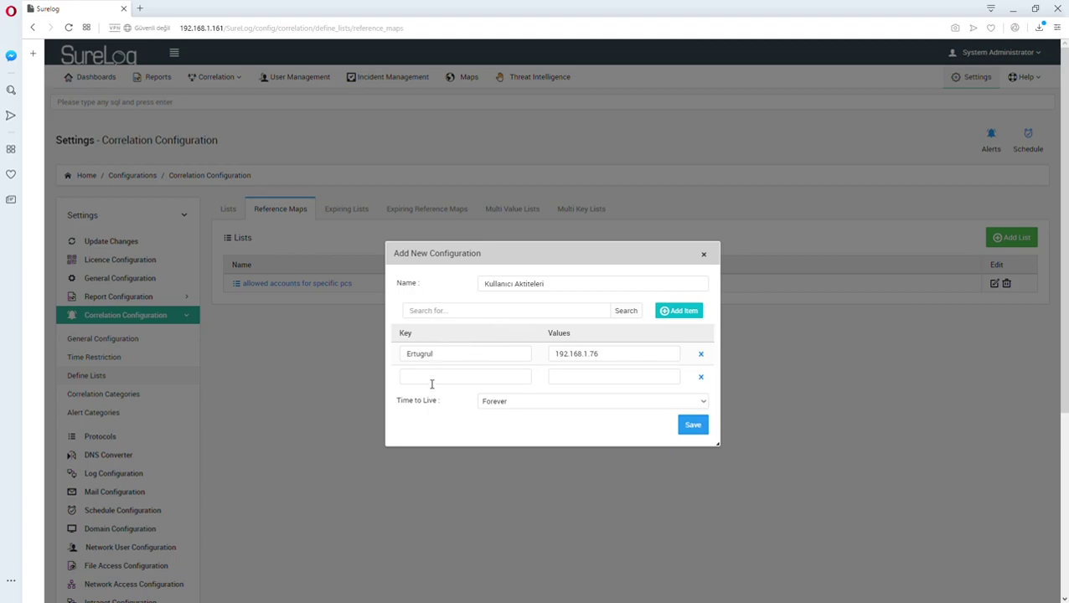
type("ayse")
left_click(574, 387)
type("192.168.2.3")
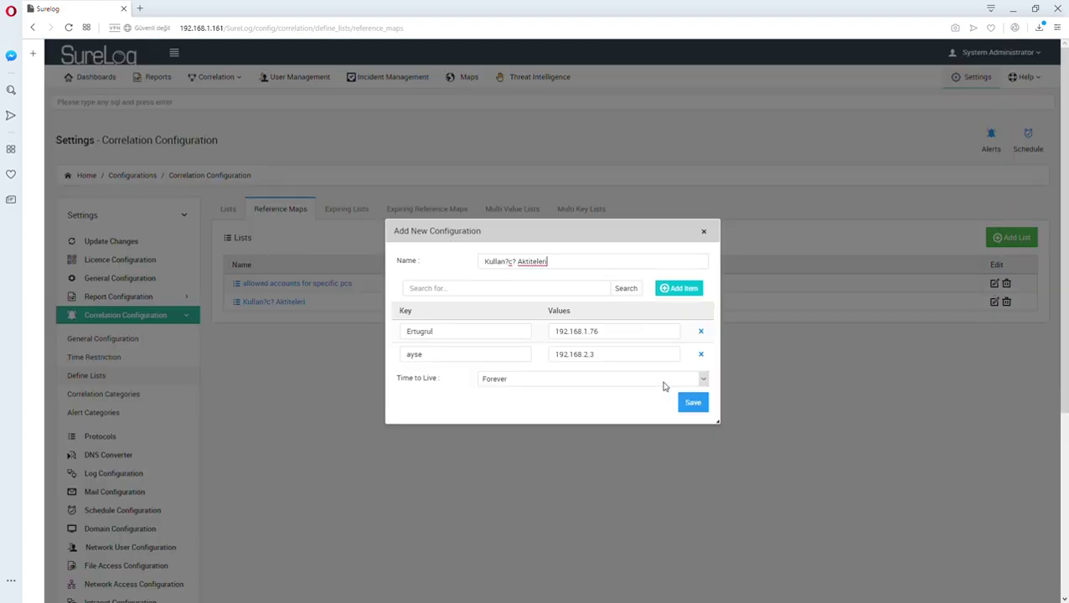
left_click(703, 232)
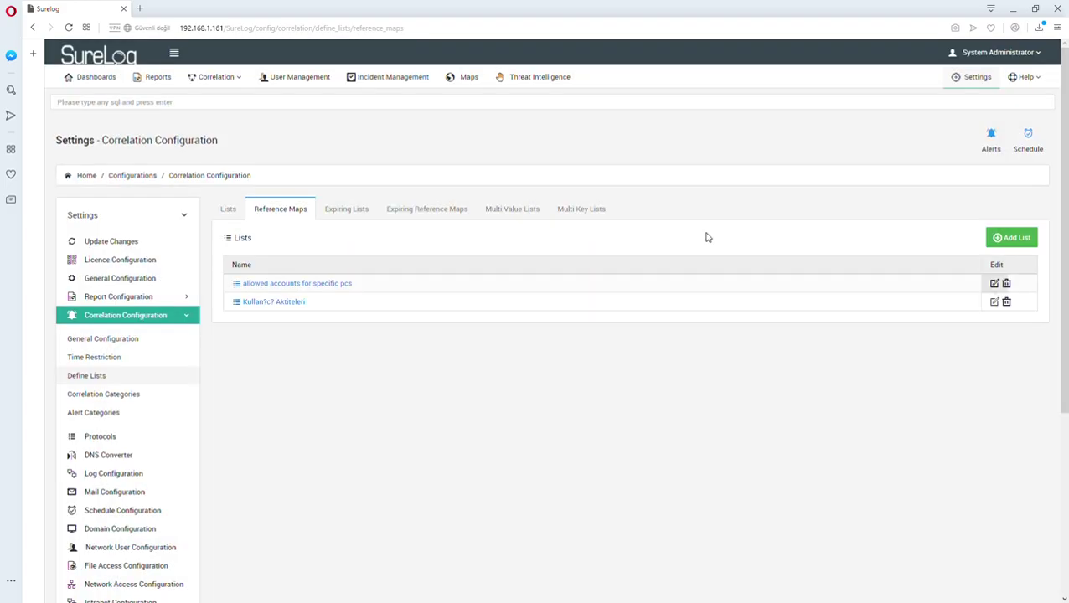
Start a new expiring list and set its time to live to a selected time of 24 hours
left_click(350, 208)
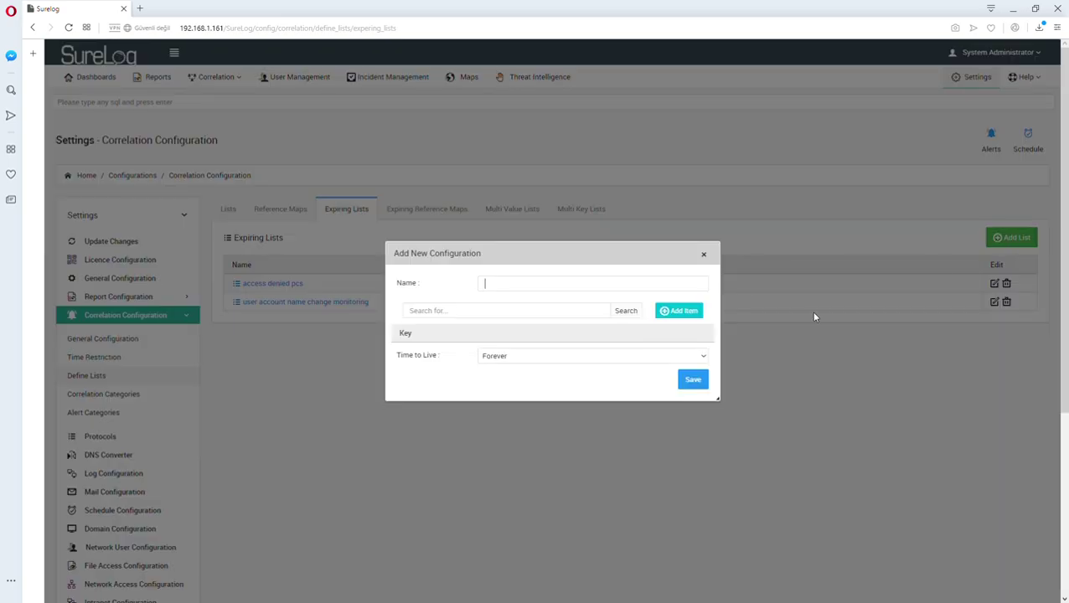
left_click(1010, 239)
left_click(505, 358)
left_click(506, 381)
left_click(507, 379)
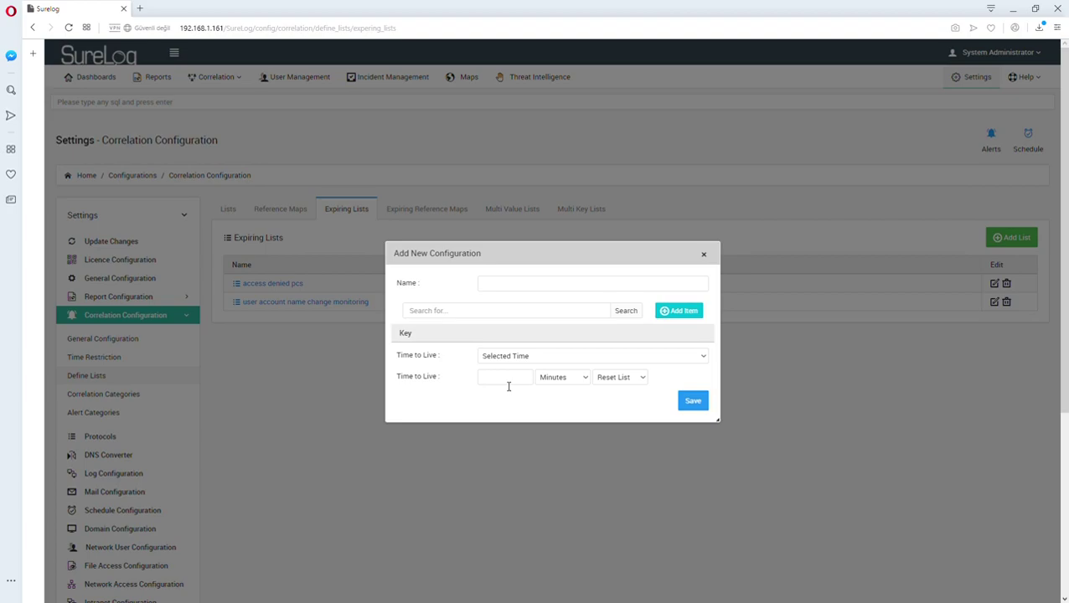
type("24")
left_click(557, 417)
Name the expiring list 24 saatlik liste, add an item with a user's first name as key, and save it
left_click(501, 291)
type("24 saatlik liste")
left_click(678, 311)
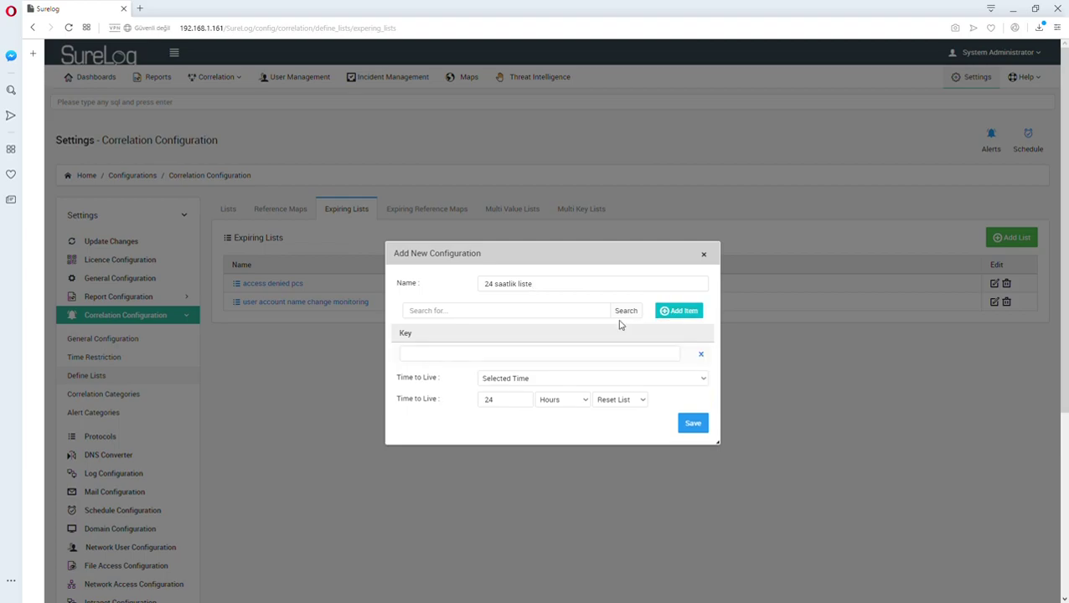
left_click(484, 356)
type("ayse")
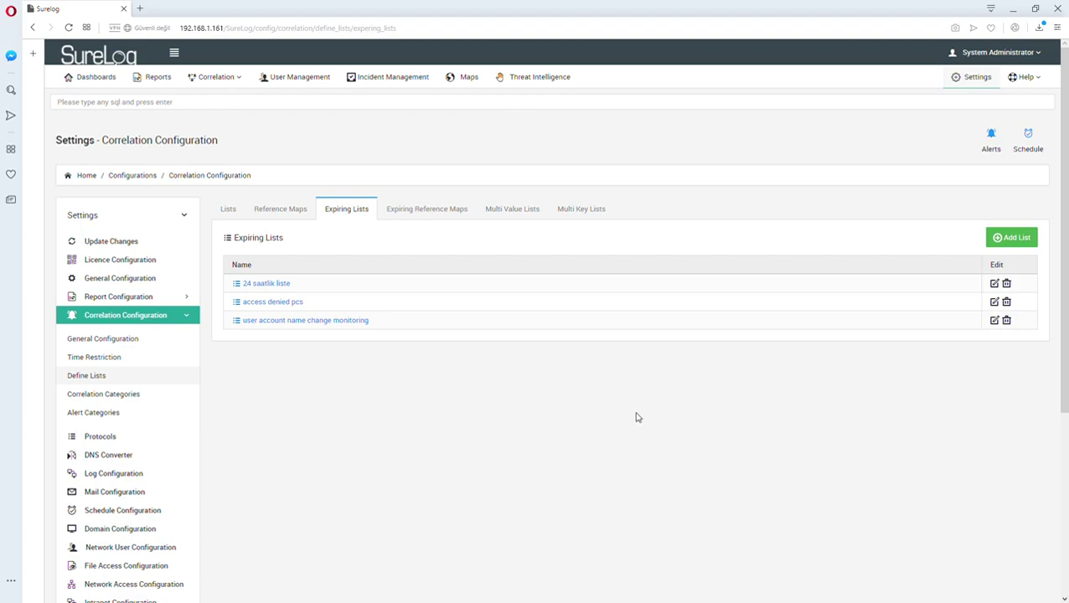
Start a new expiring reference map named 24 saatlik key-value
left_click(406, 210)
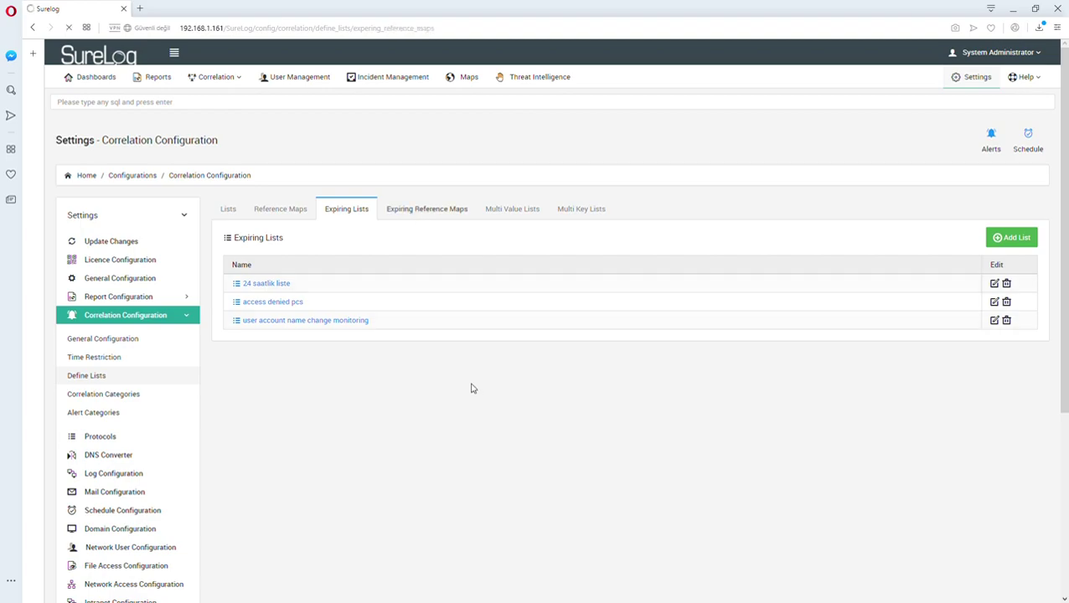
left_click(1013, 237)
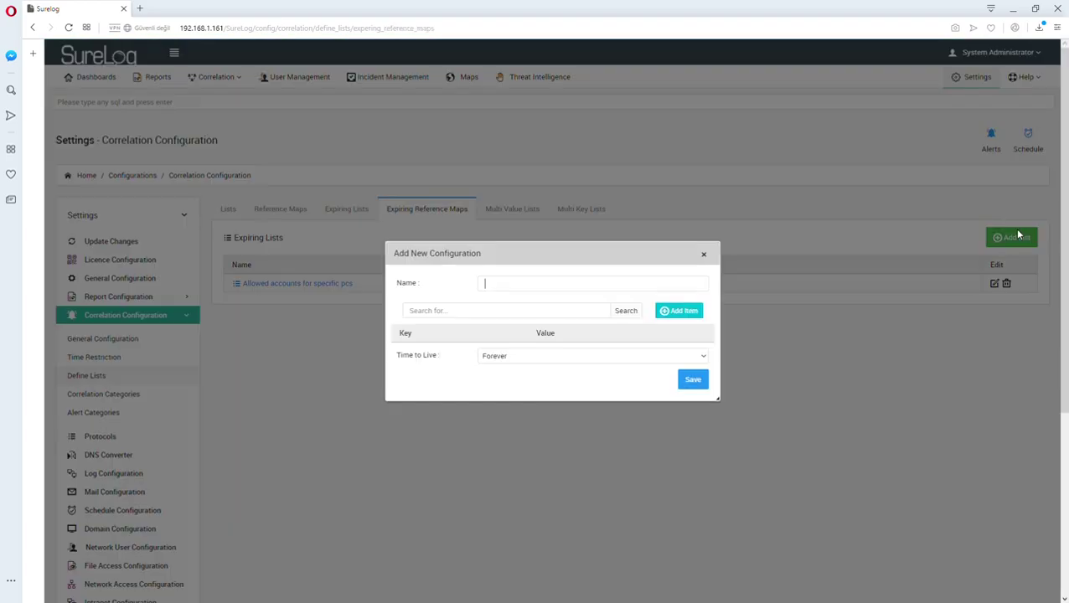
type("24 saatl")
type("ik çift")
key("BackSpace")
key("BackSpace")
key("BackSpace")
type("key-value")
Add an item to the expiring reference map with the user's first name as key and nmap.exe as value
left_click(670, 313)
left_click(454, 356)
type("ertugrul")
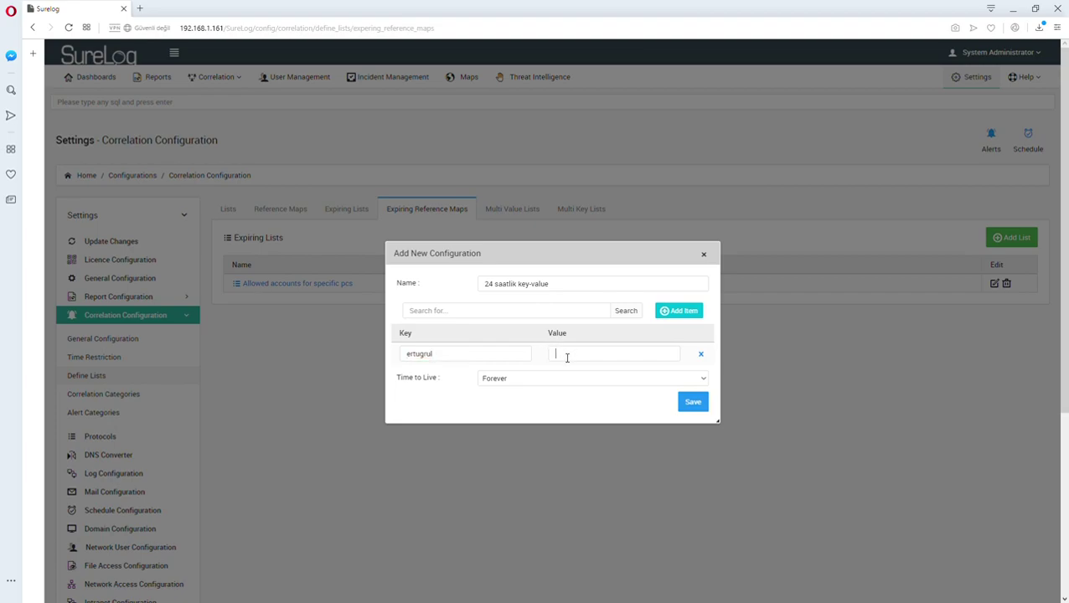
type("nmap.exe")
Set the expiring reference map's time to live to a selected time of 24, choose its time unit, and save the map
left_click(553, 401)
left_click(623, 377)
left_click(551, 406)
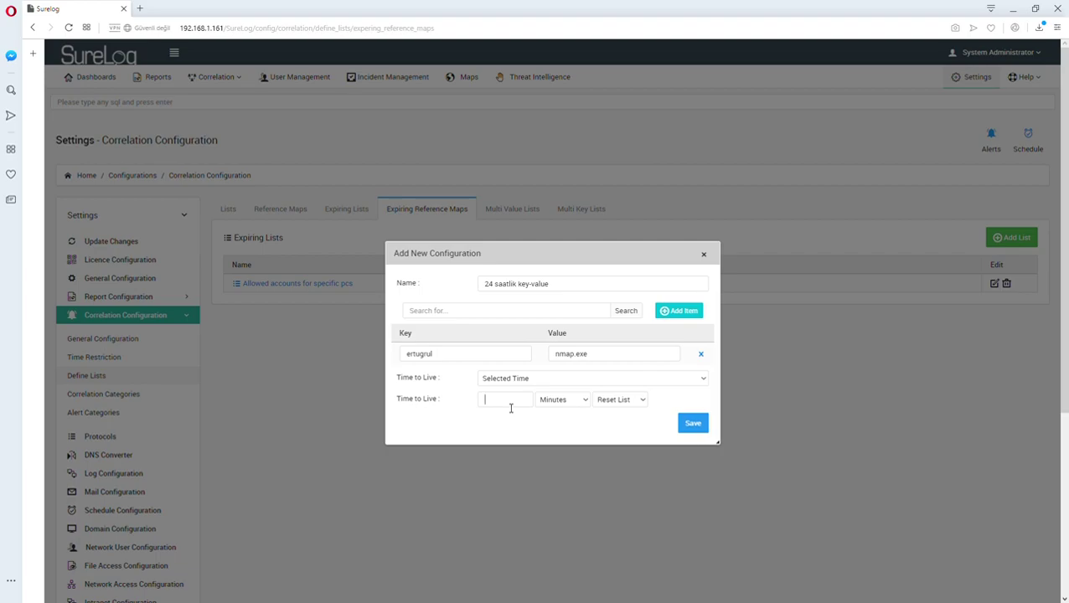
type("24")
left_click(554, 436)
left_click(548, 401)
left_click(553, 423)
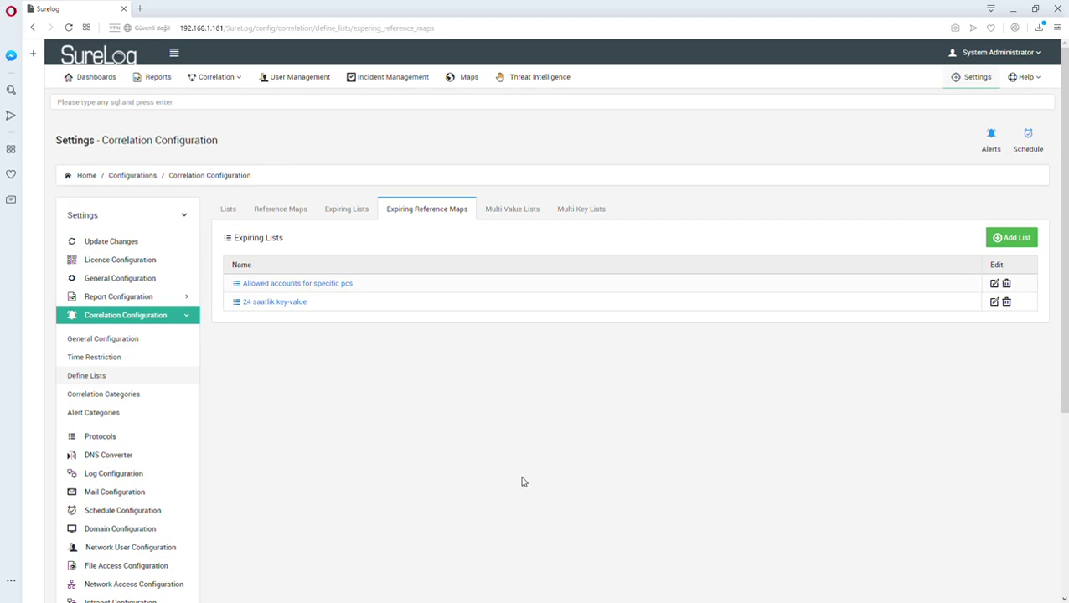
Start a multi value list named MultiValue with an item pairing the user's first name with 192.168.2.3
left_click(503, 211)
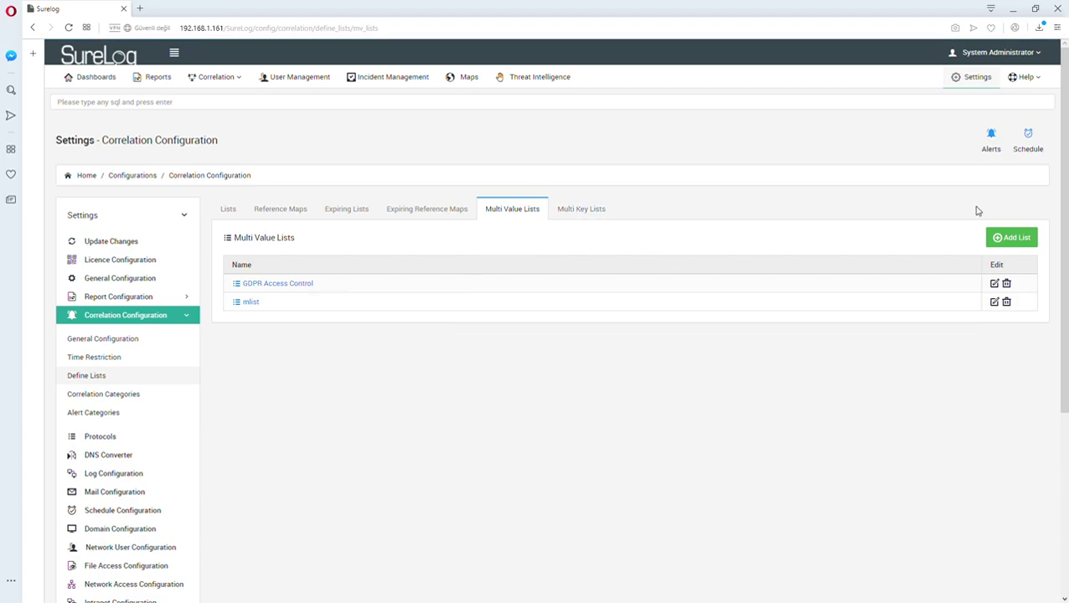
left_click(1018, 240)
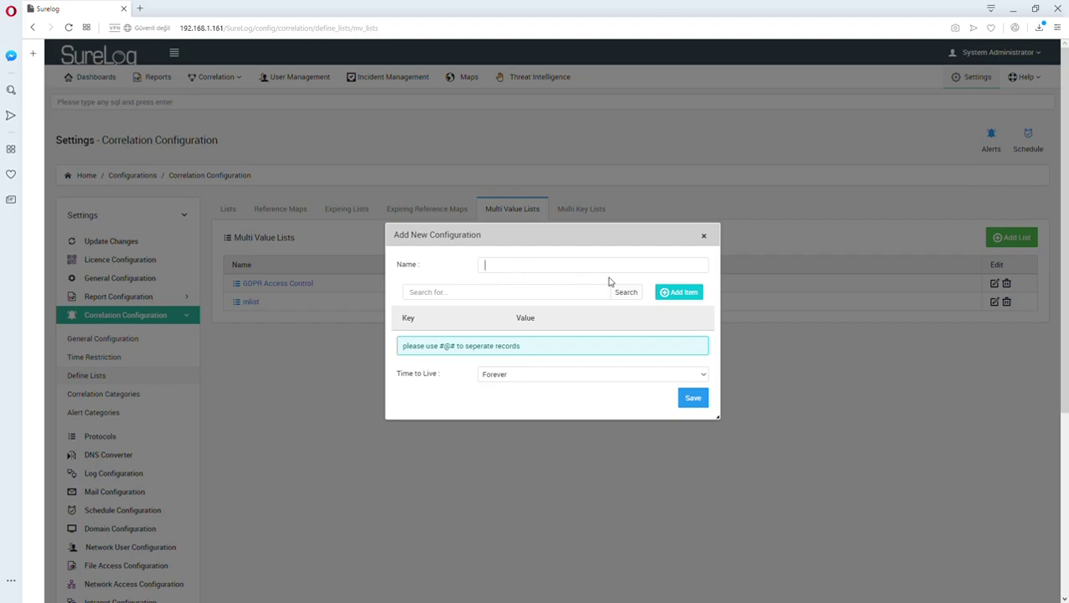
type("MultiValue")
left_click(676, 293)
left_click(462, 352)
type("ertugrul")
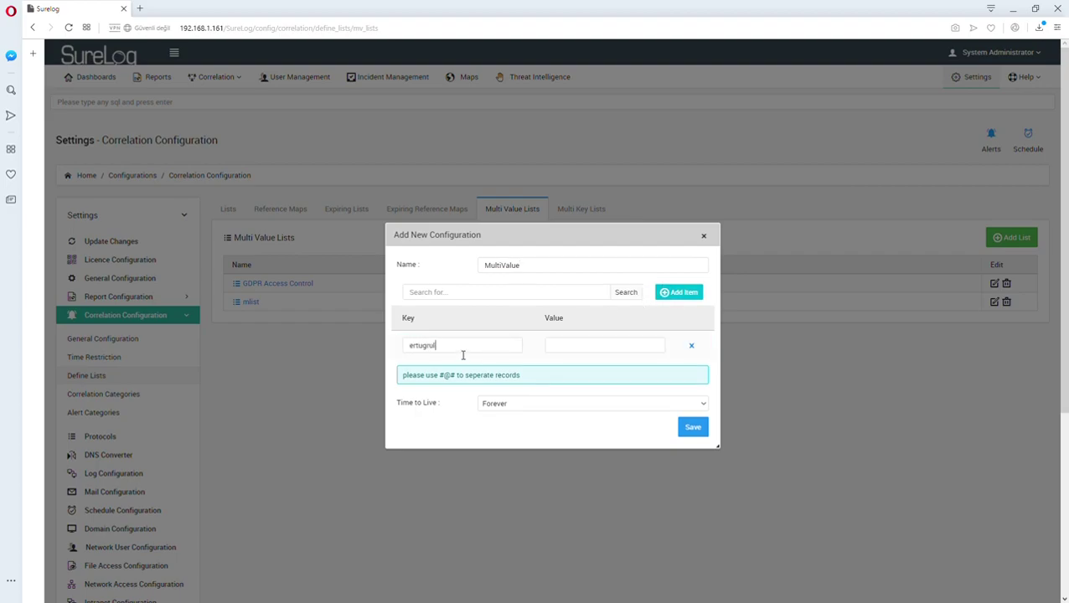
left_click(568, 349)
type("192.168.2.3")
Add a blank second item row and append the #@# separator and 192.168.1.34 to the first item's value
left_click(675, 293)
left_click(422, 379)
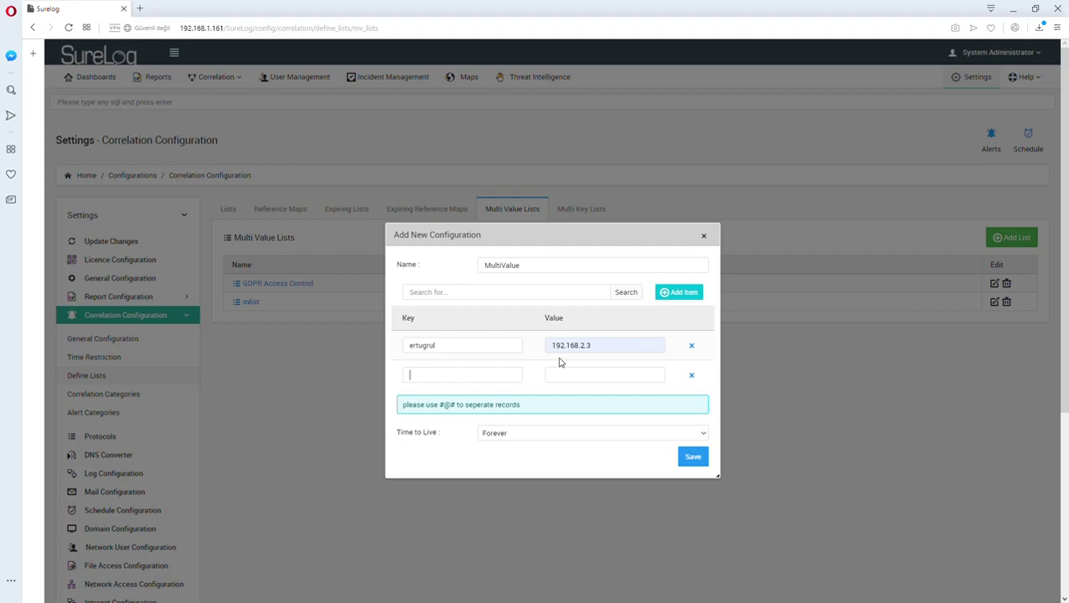
double_click(448, 407)
key("ctrl+c")
left_click(601, 348)
key("ctrl+v")
type("192.168.1.34")
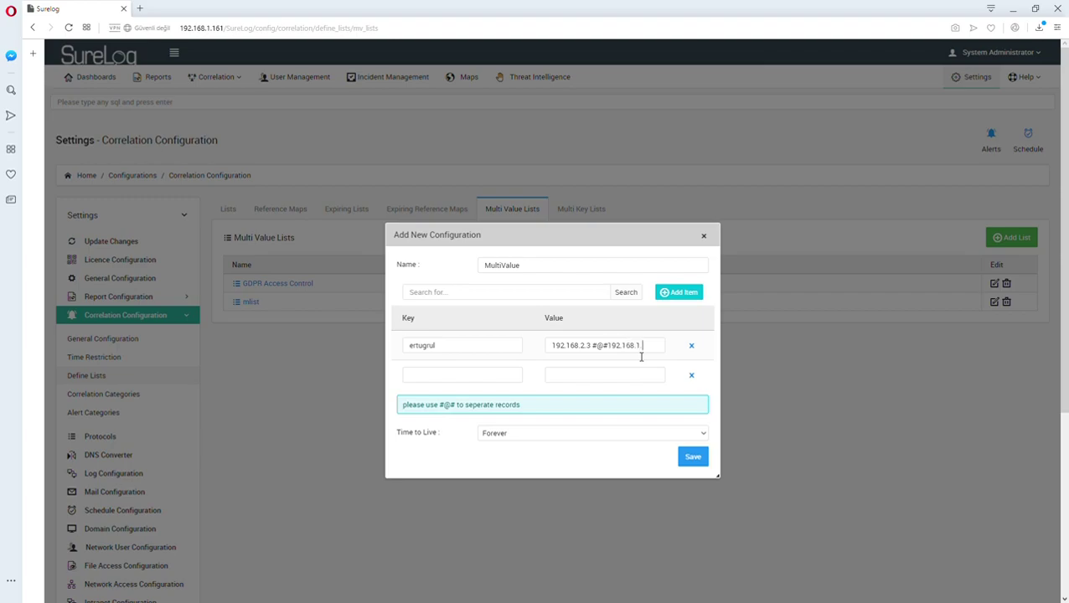
Finish the first item's value with 34 #@#4564, remove the blank second item row, and save the multi value list
key("BackSpace")
key("BackSpace")
type("34 #@#4564")
left_click(424, 380)
left_click(691, 376)
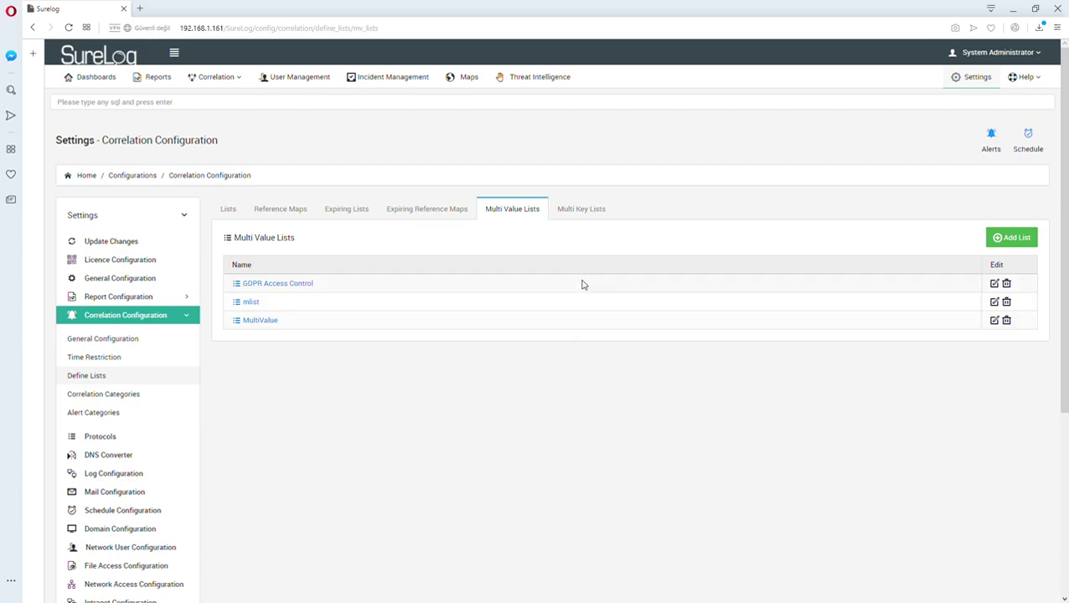
Start a multi key list named MultiKey and add one blank item row to it
left_click(581, 211)
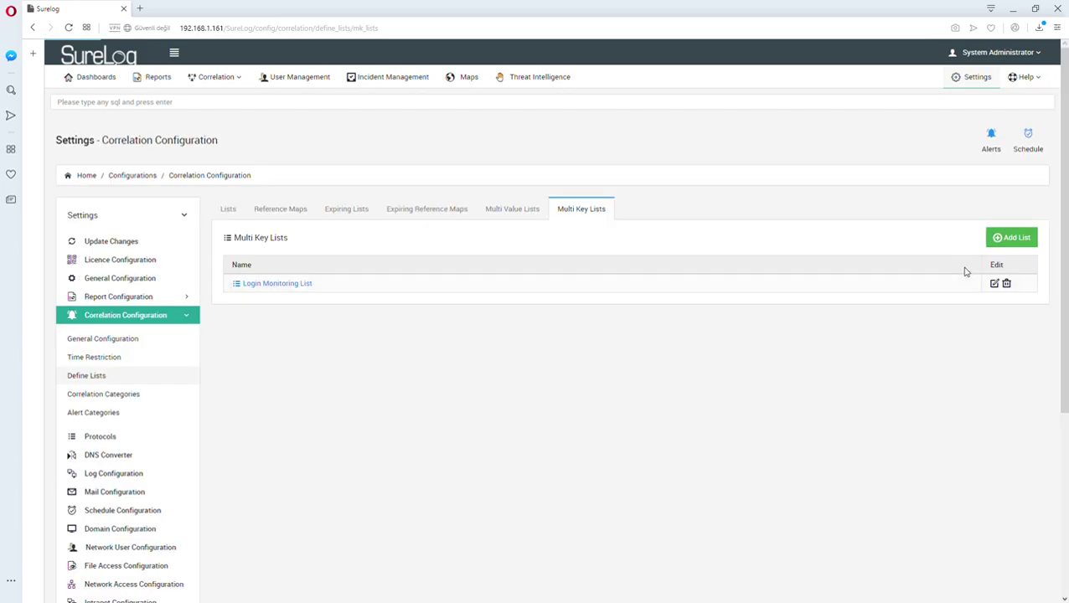
left_click(1005, 239)
type("MultiKey")
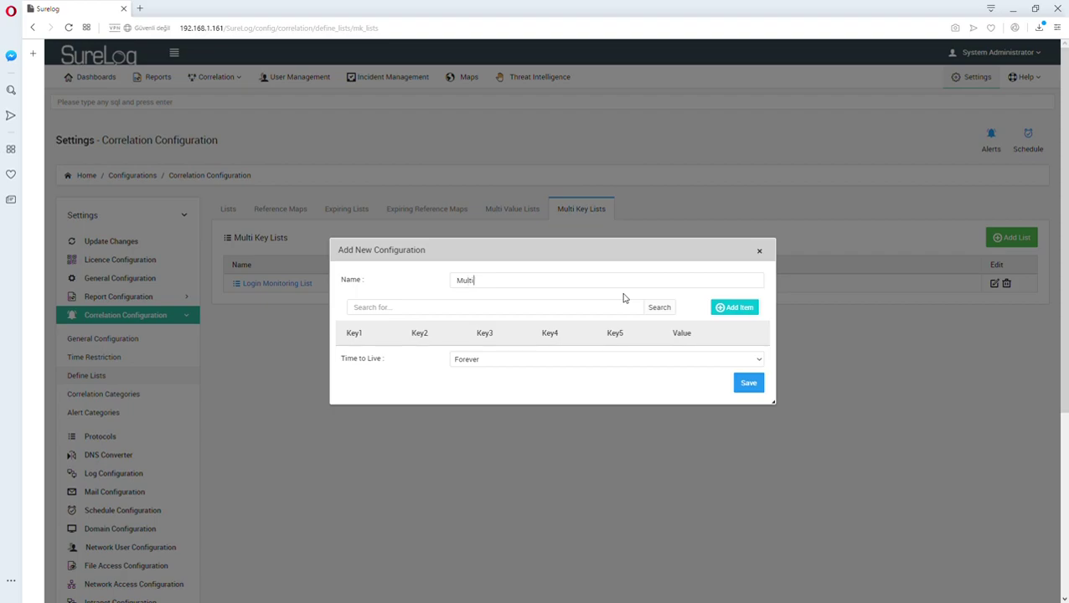
left_click(722, 312)
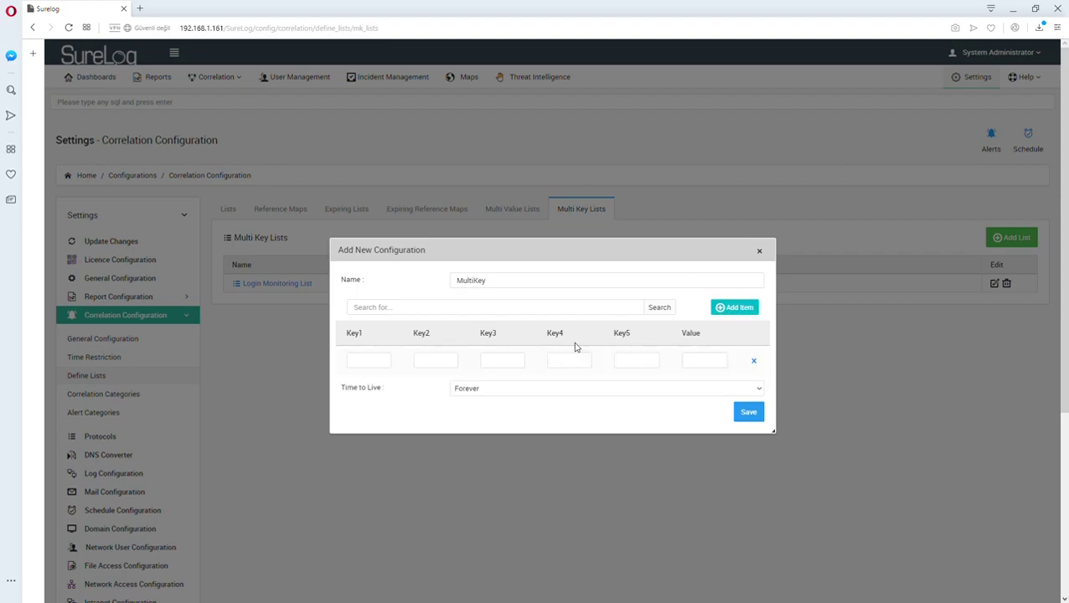
Fill the item's first three keys with the user's first name, 192.168.1.23 and rdp
type("Ertugrul")
left_click(432, 368)
type("192")
type(".168.1.23")
left_click(500, 368)
type("rdp")
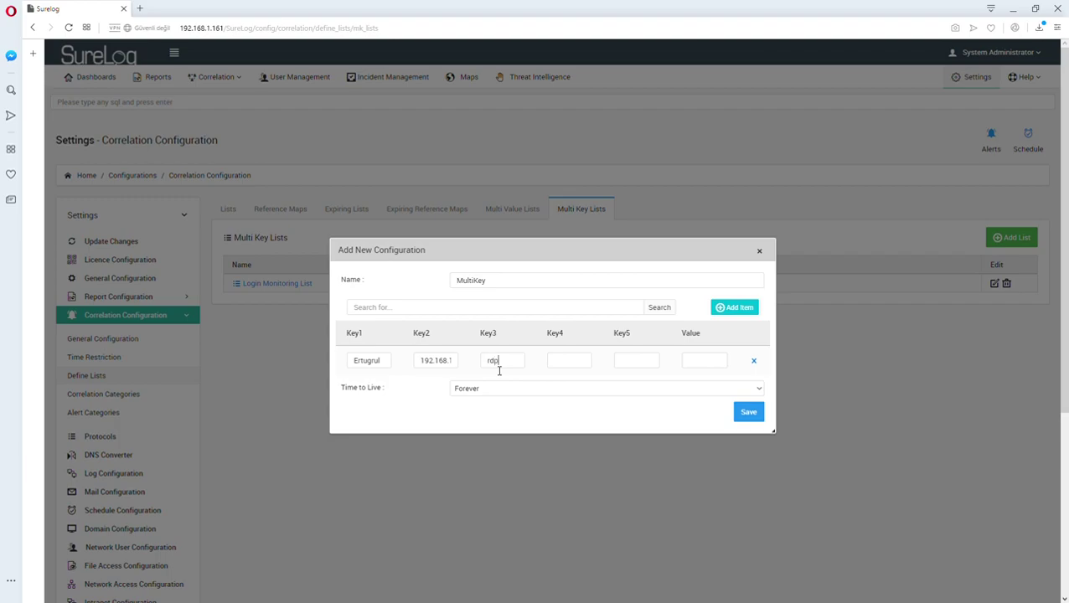
left_click(545, 363)
type("20.100.2")
left_click(705, 364)
left_click_drag(560, 367, 625, 368)
key("BackSpace")
Set the multi key item's value to 10.100.2.45 and save the list
left_click(694, 367)
type("#@#")
left_click_drag(712, 362, 595, 359)
type("10.100.2.45")
left_click(749, 410)
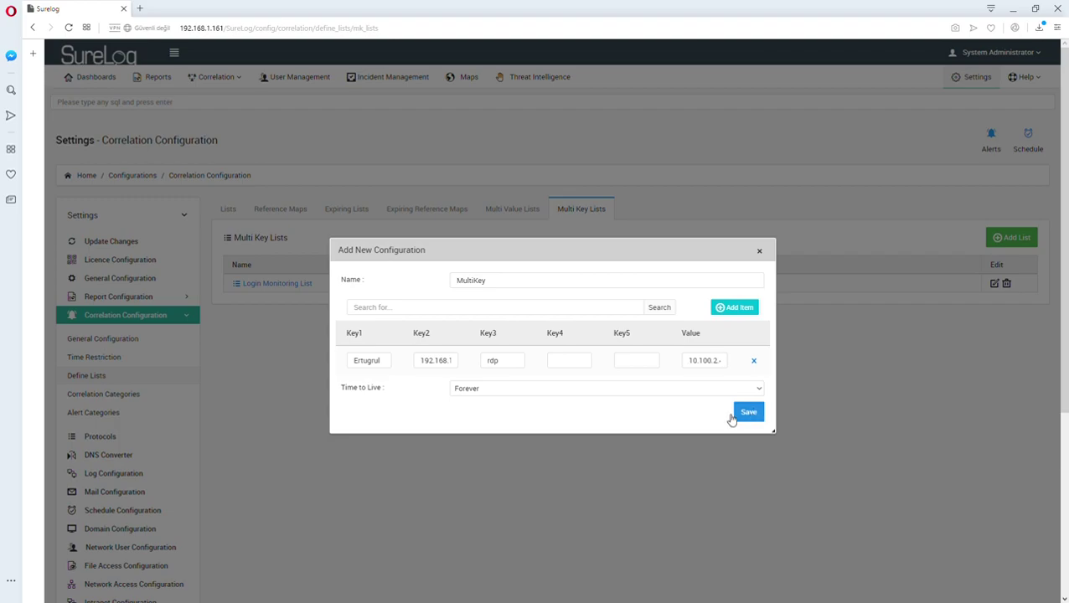